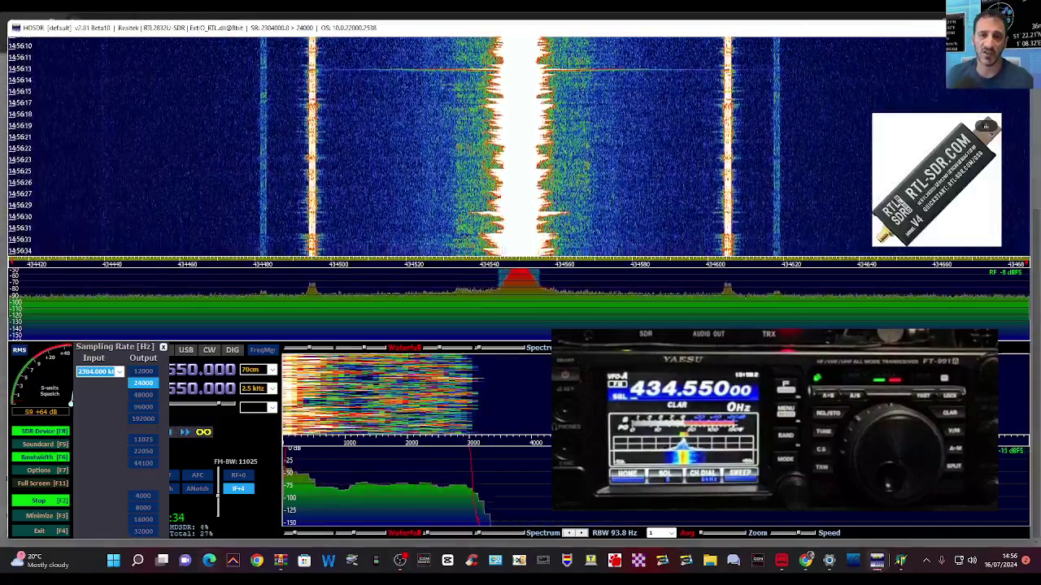
Step: Launch Omni-Rig settings and confirm Rig 1 is an FT-991 on COM 6 with its baud rate
left_click(137, 561)
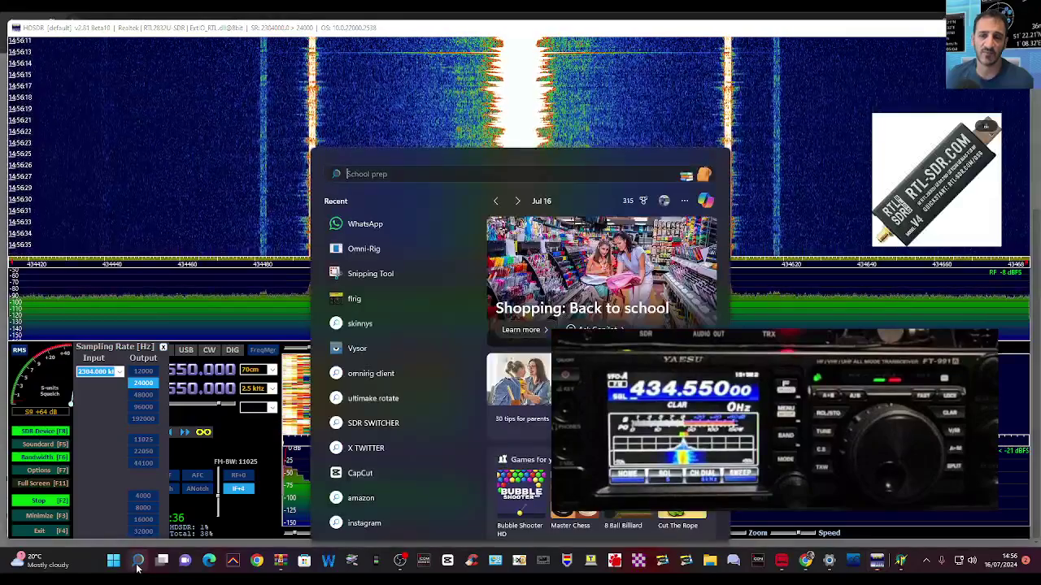
type("om")
left_click(379, 266)
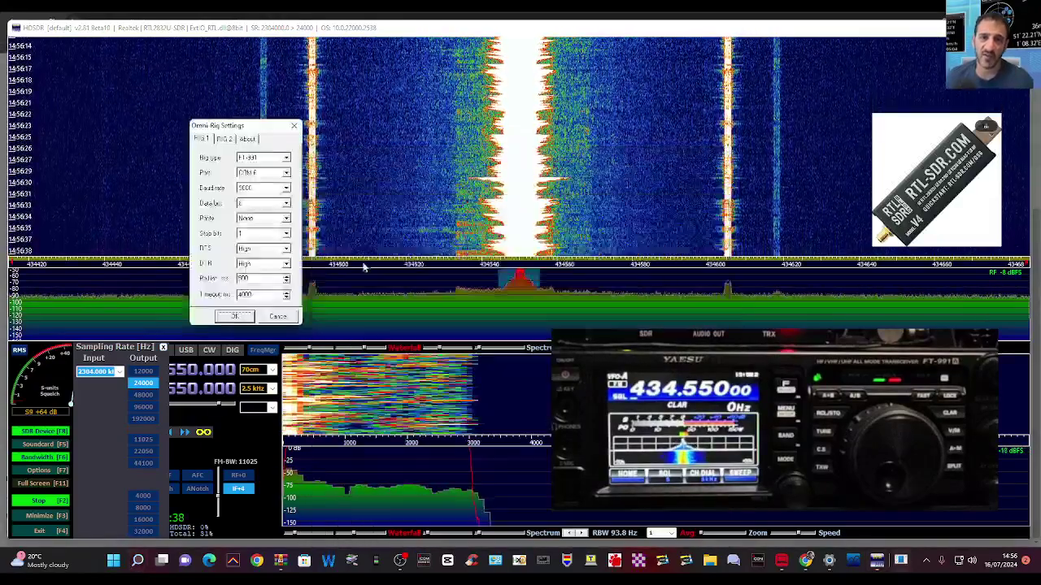
left_click_drag(263, 128, 205, 68)
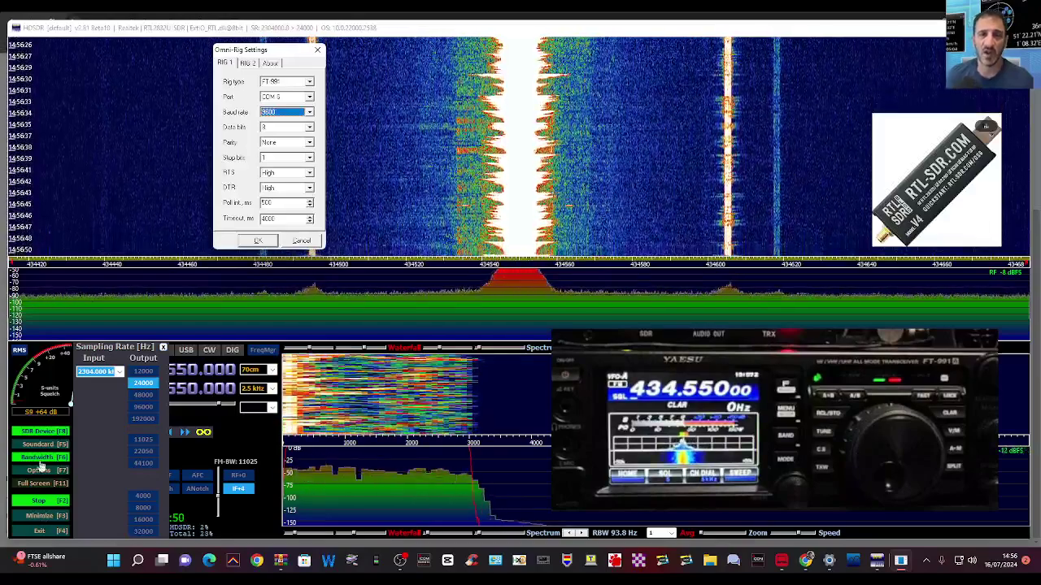
Step: Set HDSDR's CAT to Radio (OmniRig) to sync with Rig 1, the FT-991, and close the Sampling Rate panel
left_click(41, 471)
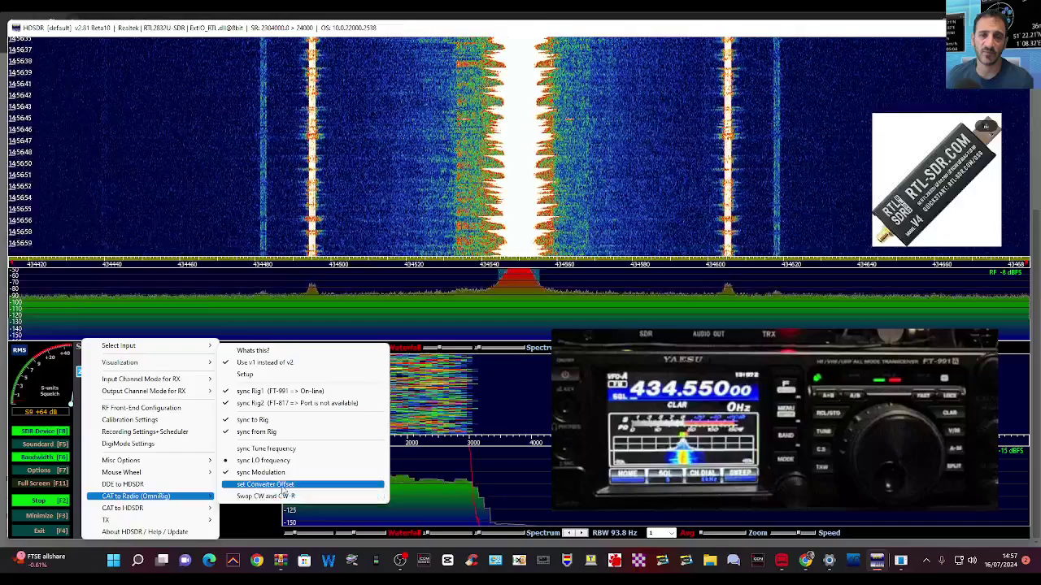
left_click(255, 394)
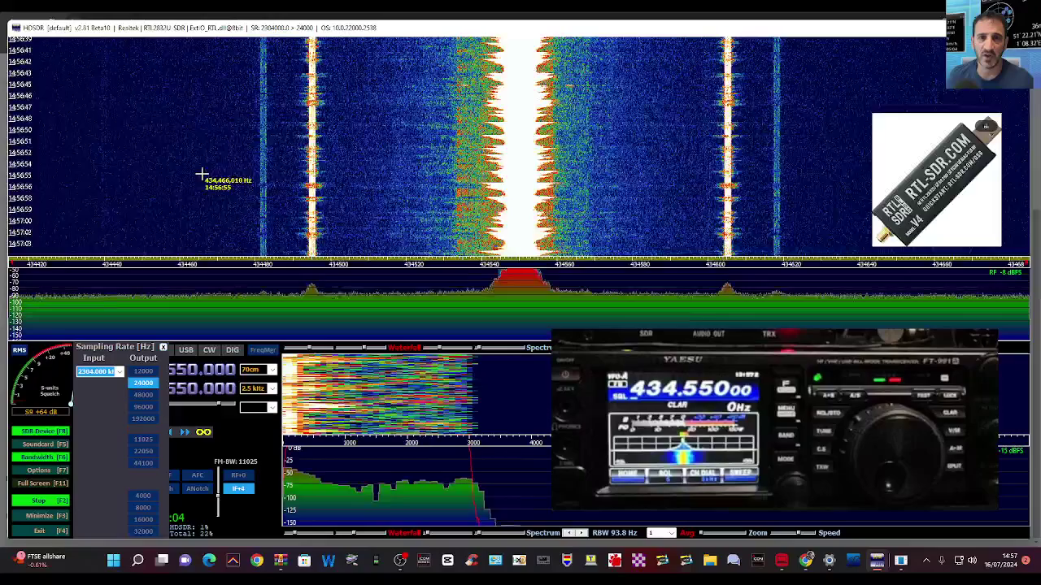
left_click(162, 349)
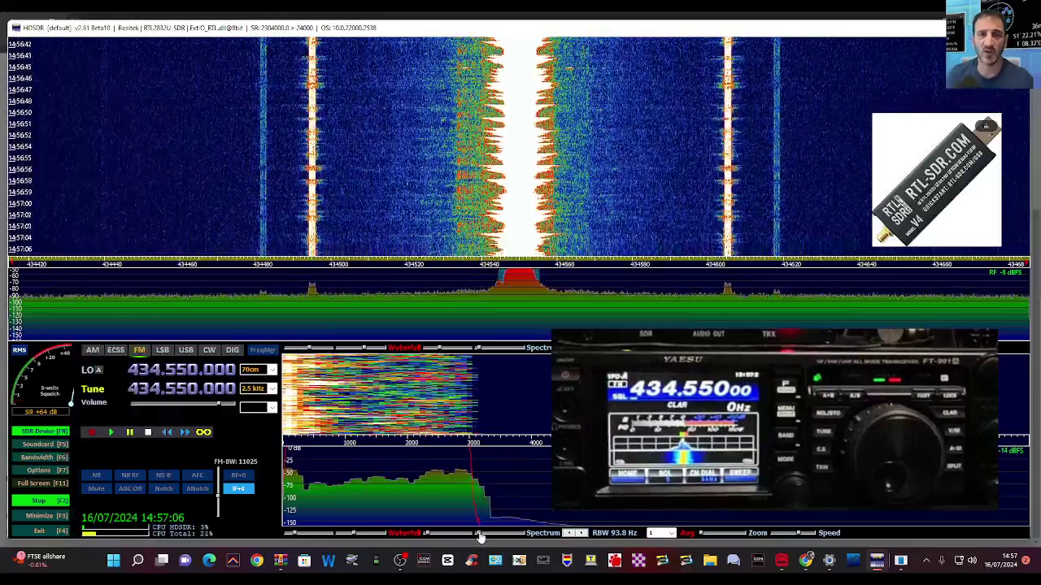
Step: Bring back Omni-Rig settings, then launch Client.exe and place it beside the settings, showing the FT-991 on-line
left_click(900, 565)
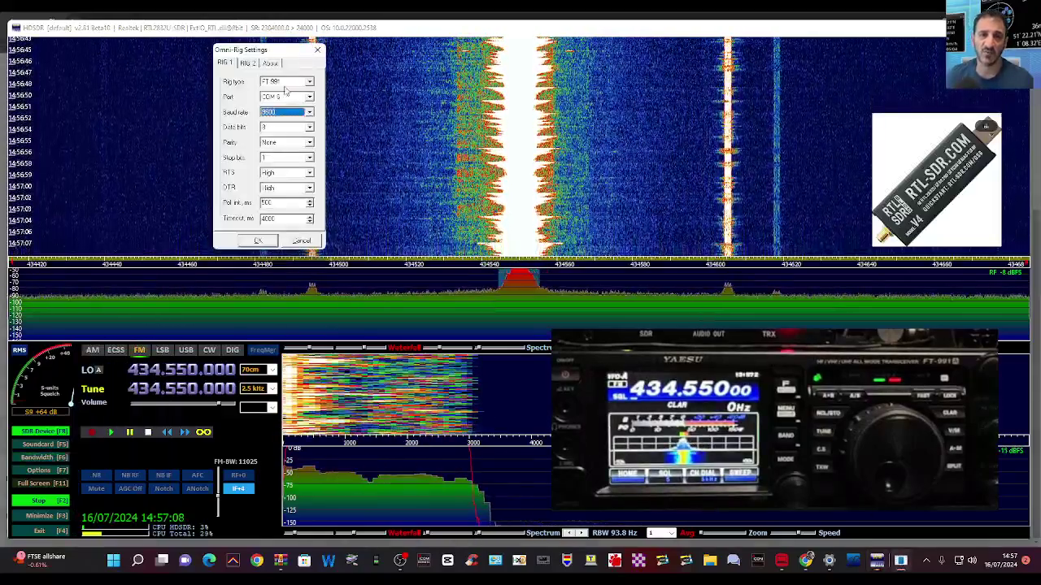
left_click_drag(280, 53, 144, 79)
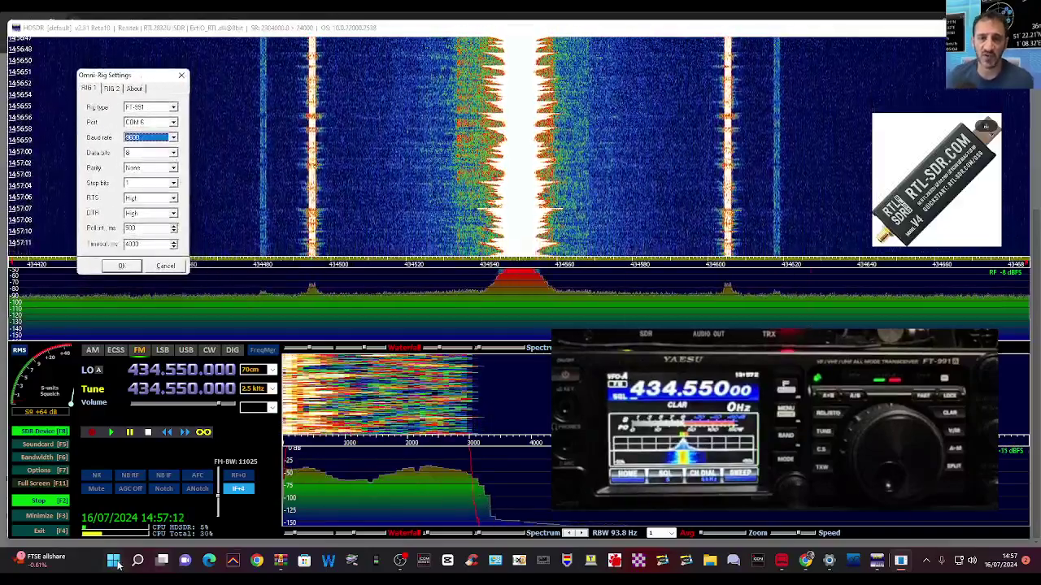
left_click(140, 561)
type("c")
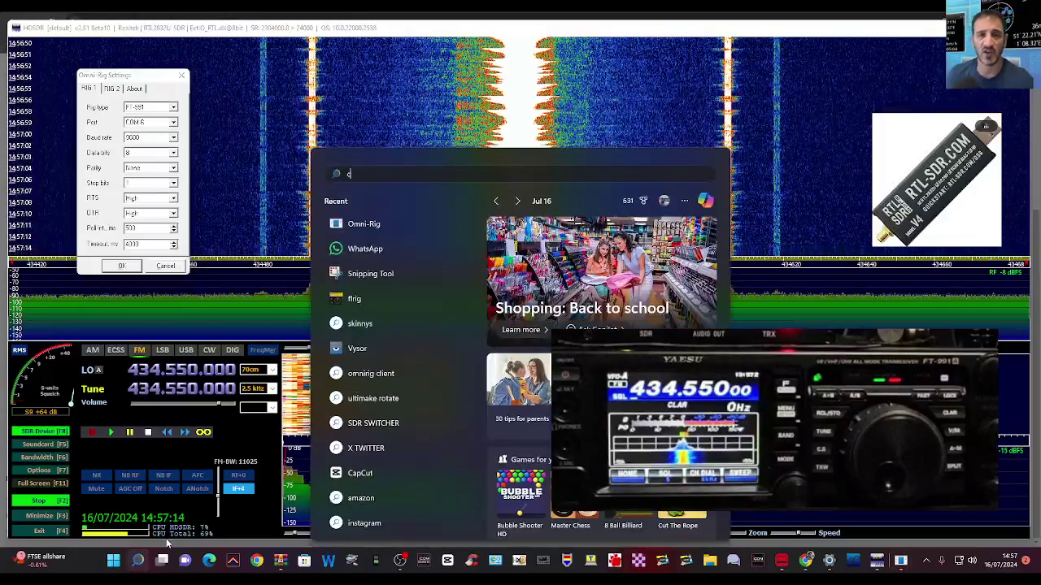
type("lie")
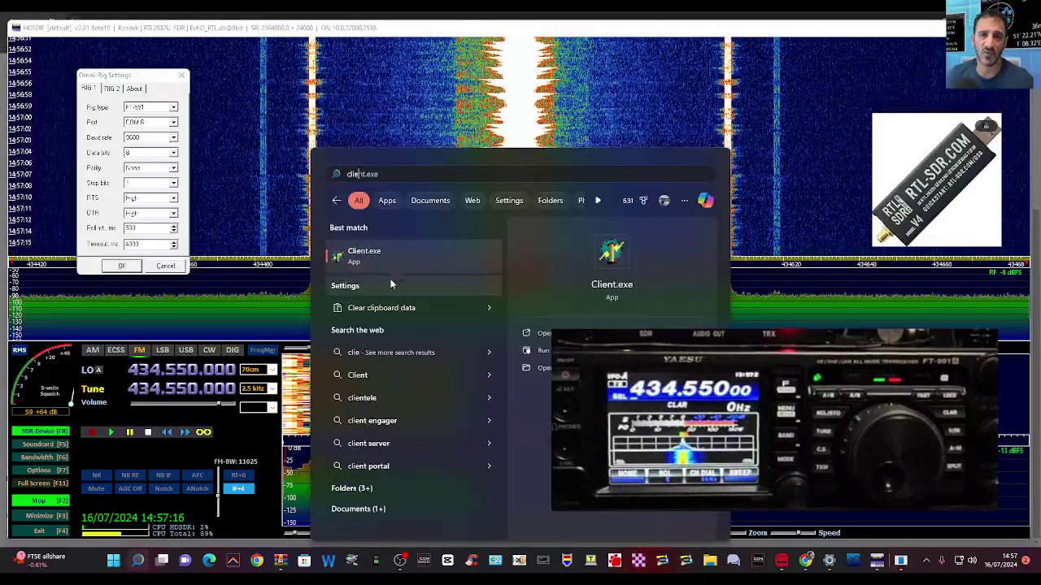
left_click_drag(178, 53, 342, 68)
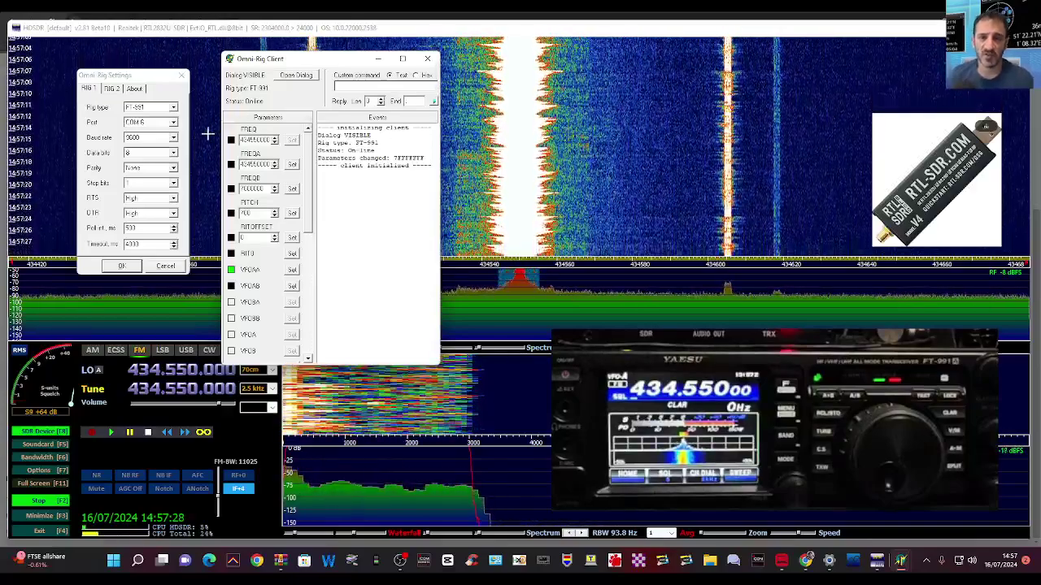
Step: Nudge the Omni-Rig Client window slightly by its title bar
left_click_drag(361, 64, 371, 52)
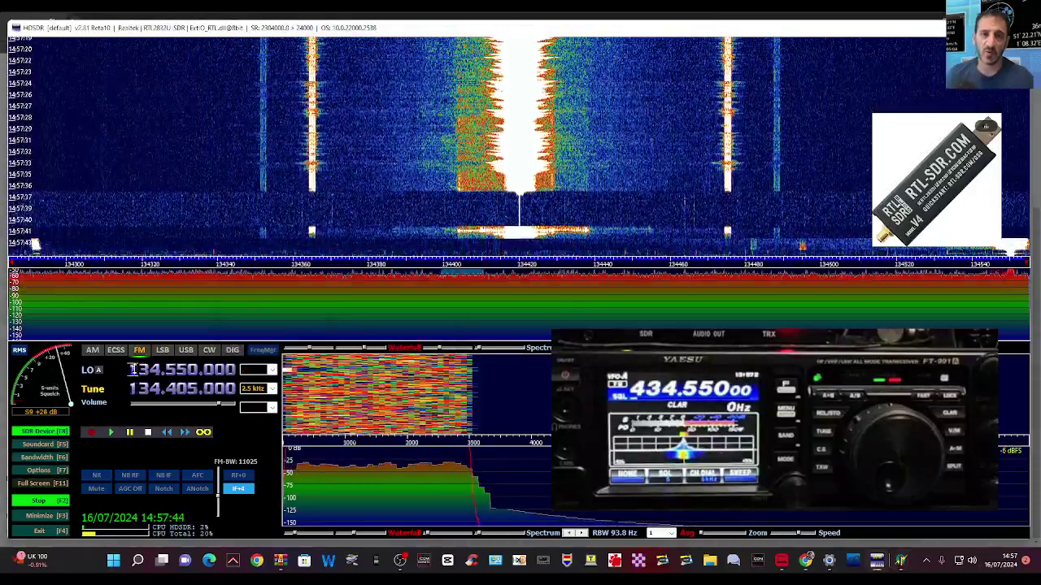
Step: Scroll the LO A digits down from 434.550 MHz to 14.550 MHz in the 20 m band
scroll(143, 370, "down", 1)
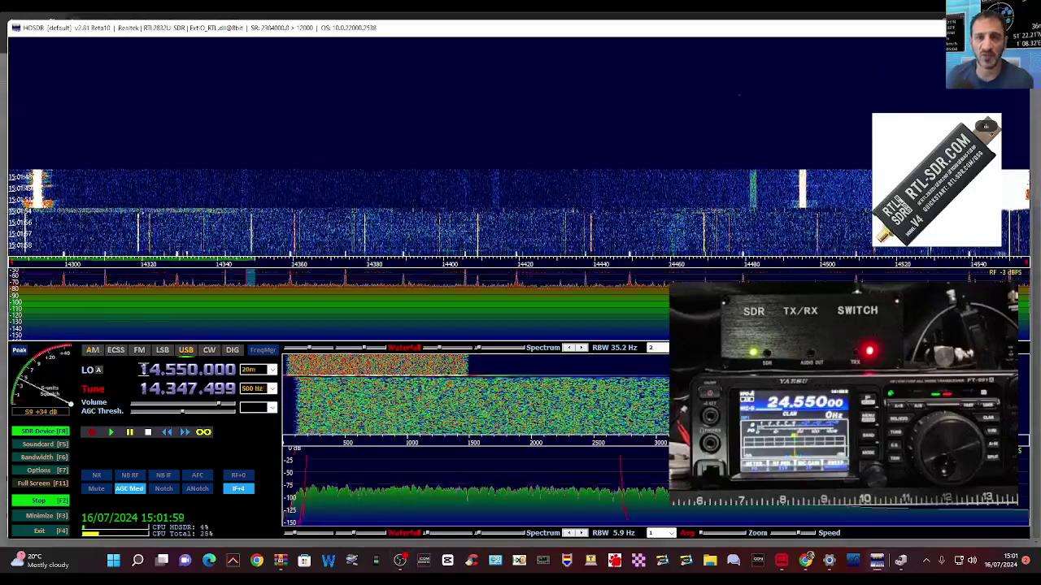
Step: Scroll the LO A digits from 5.549 MHz through 7.150–7.263 MHz up to 14.061.800 MHz
scroll(154, 369, "up", 1)
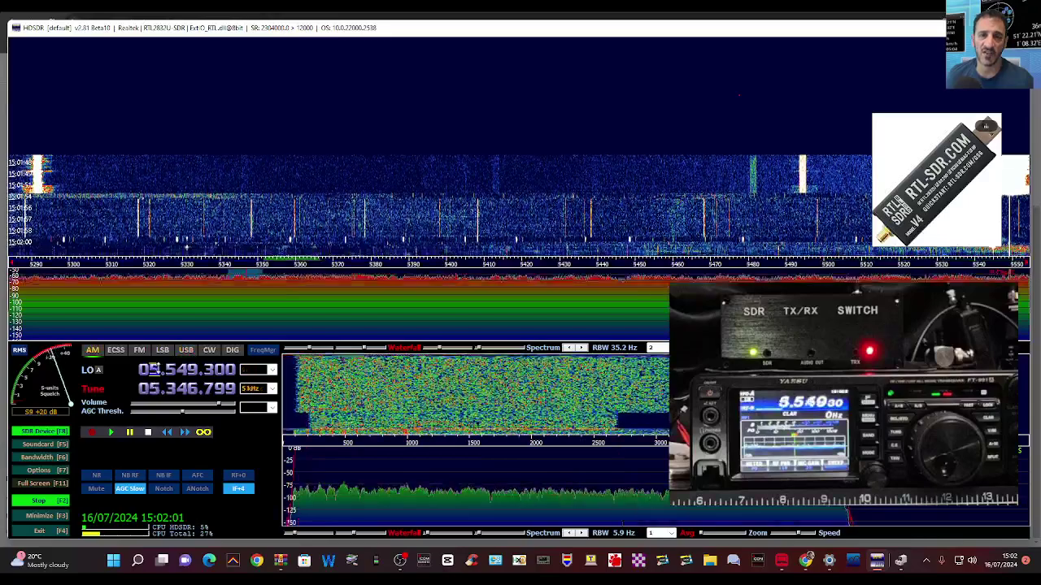
scroll(168, 371, "down", 4)
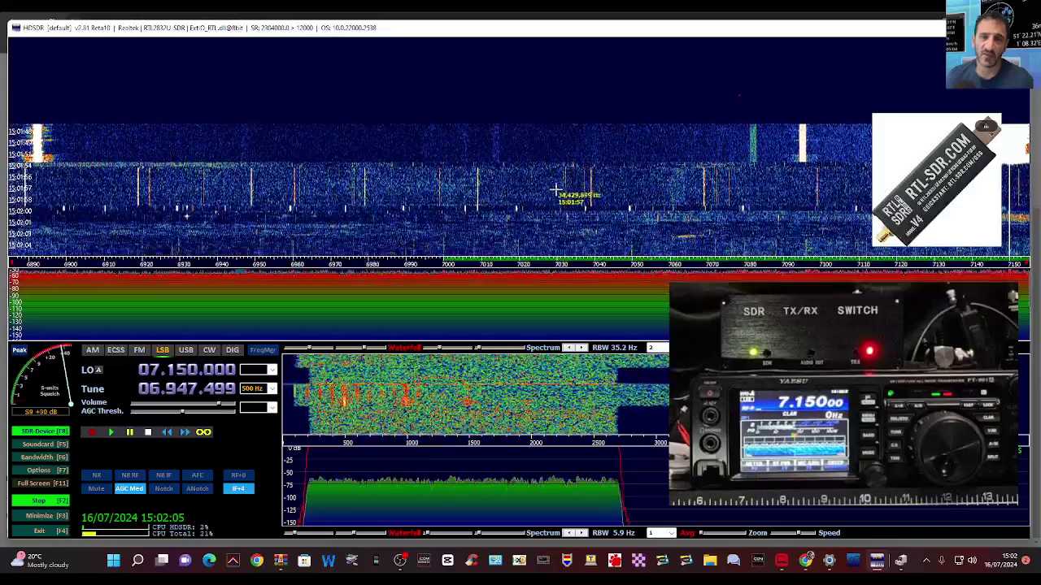
scroll(567, 193, "up", 2)
scroll(193, 370, "up", 4)
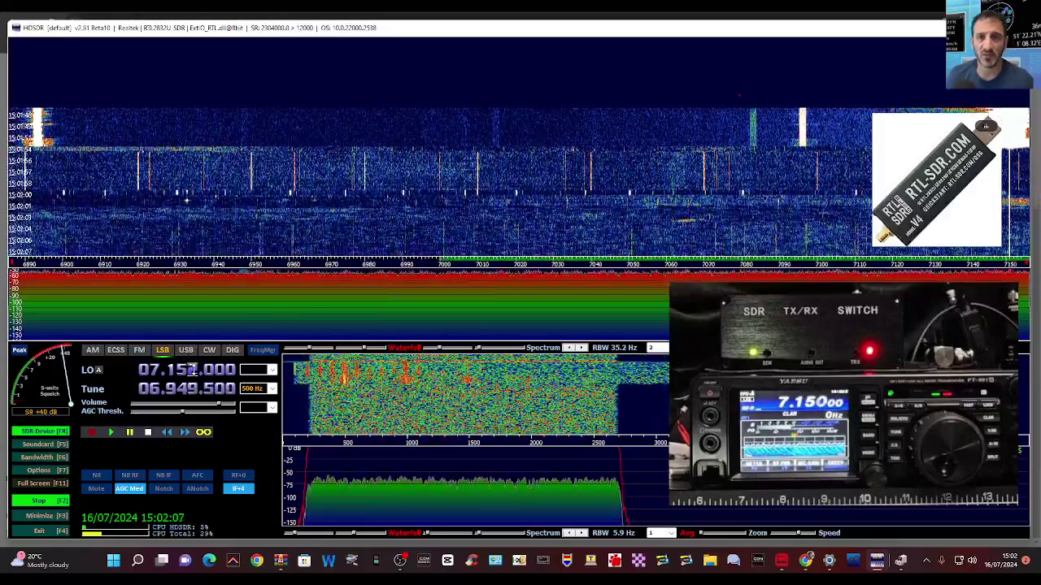
scroll(192, 370, "up", 7)
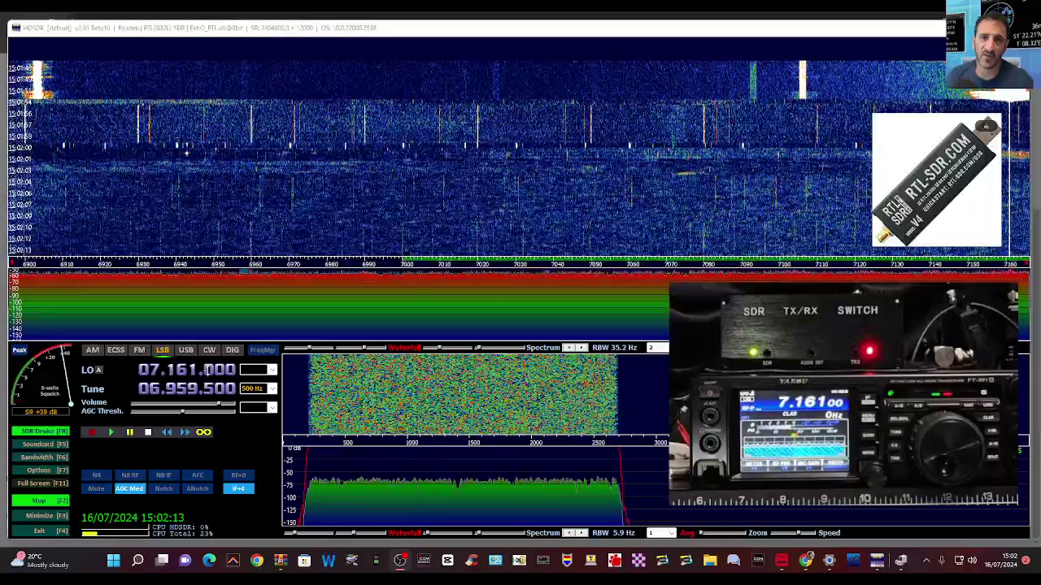
scroll(209, 370, "up", 5)
scroll(209, 370, "down", 12)
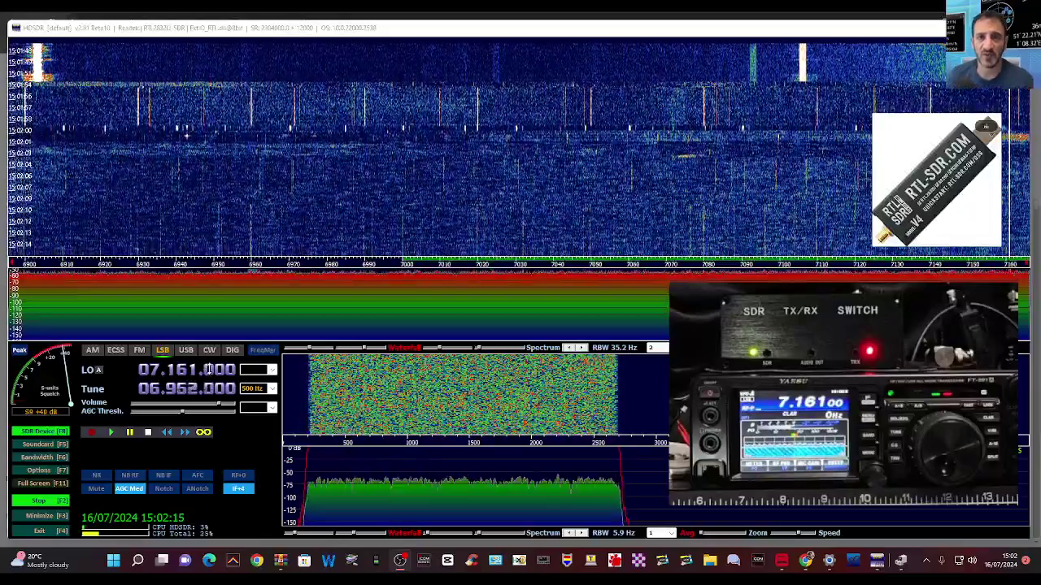
scroll(209, 370, "up", 4)
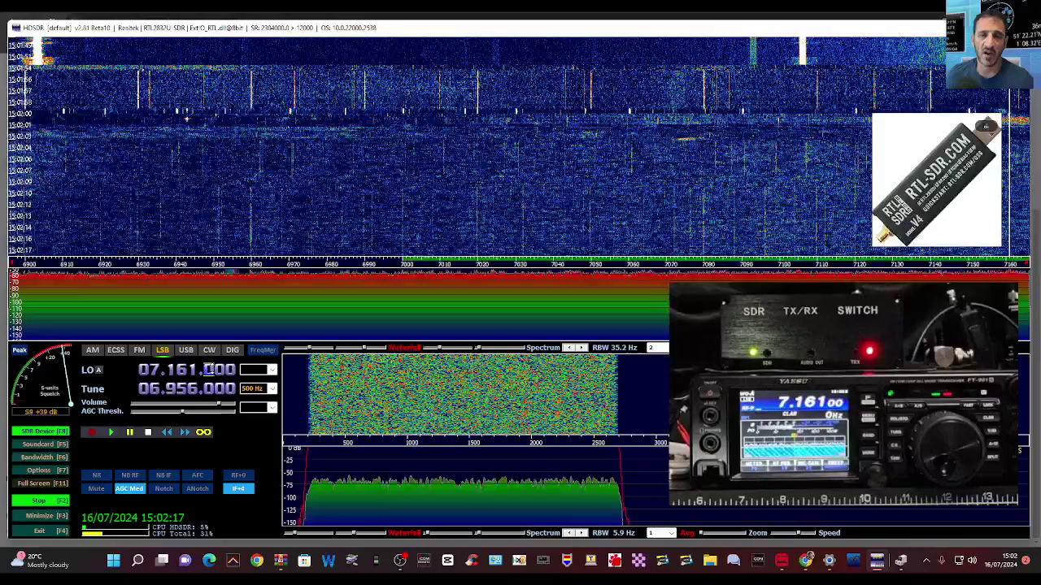
scroll(211, 369, "up", 3)
scroll(211, 368, "up", 9)
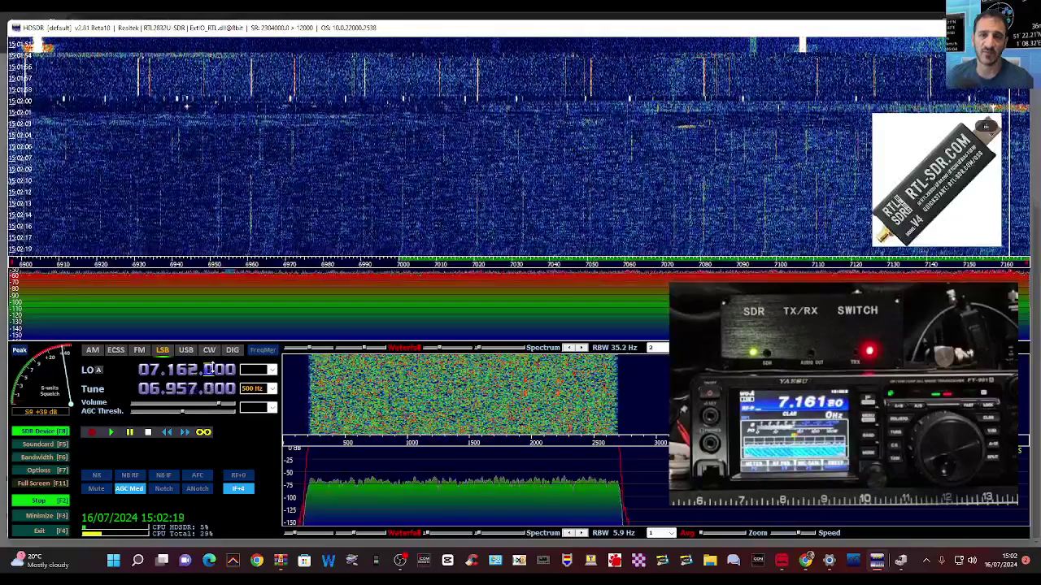
scroll(210, 368, "up", 10)
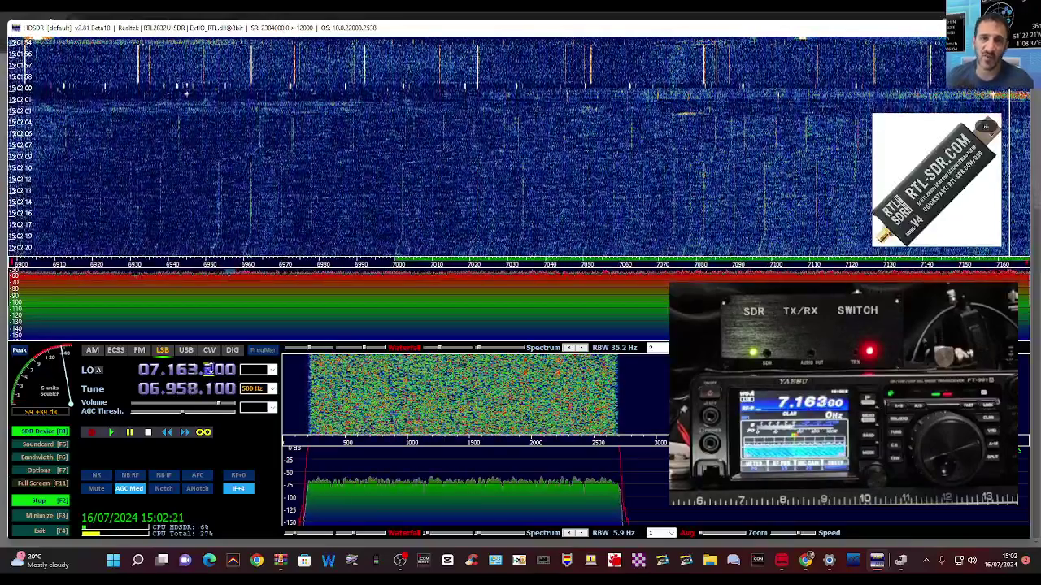
scroll(172, 370, "up", 1)
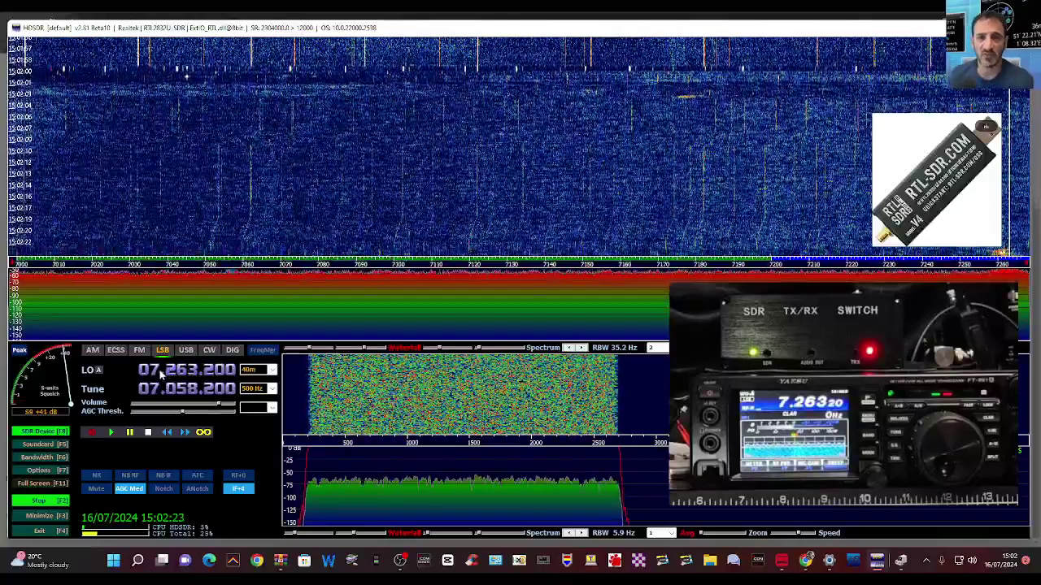
scroll(156, 370, "up", 3)
scroll(156, 370, "up", 3)
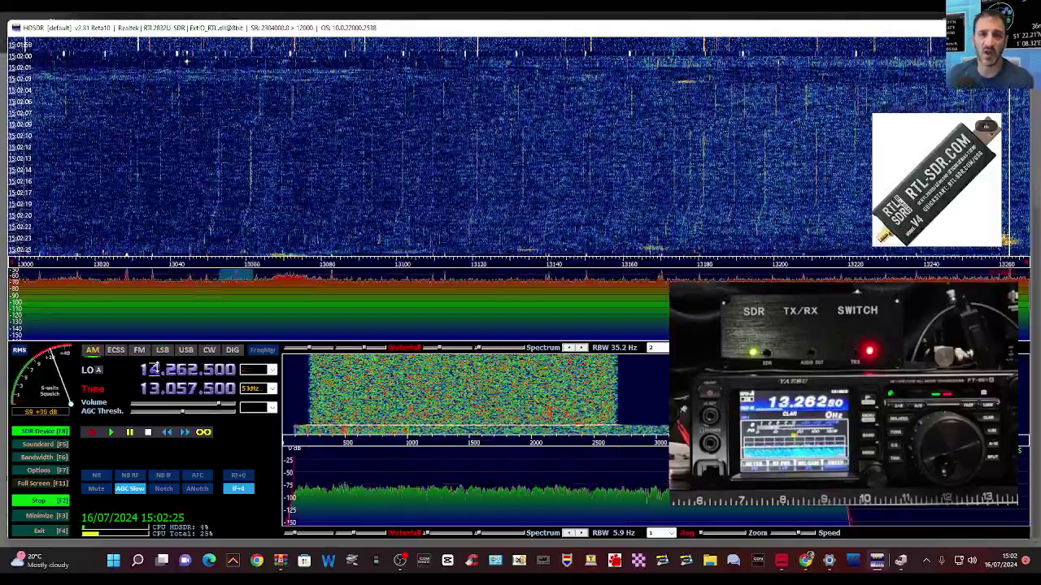
scroll(156, 370, "up", 1)
scroll(172, 370, "down", 1)
scroll(172, 370, "down", 1)
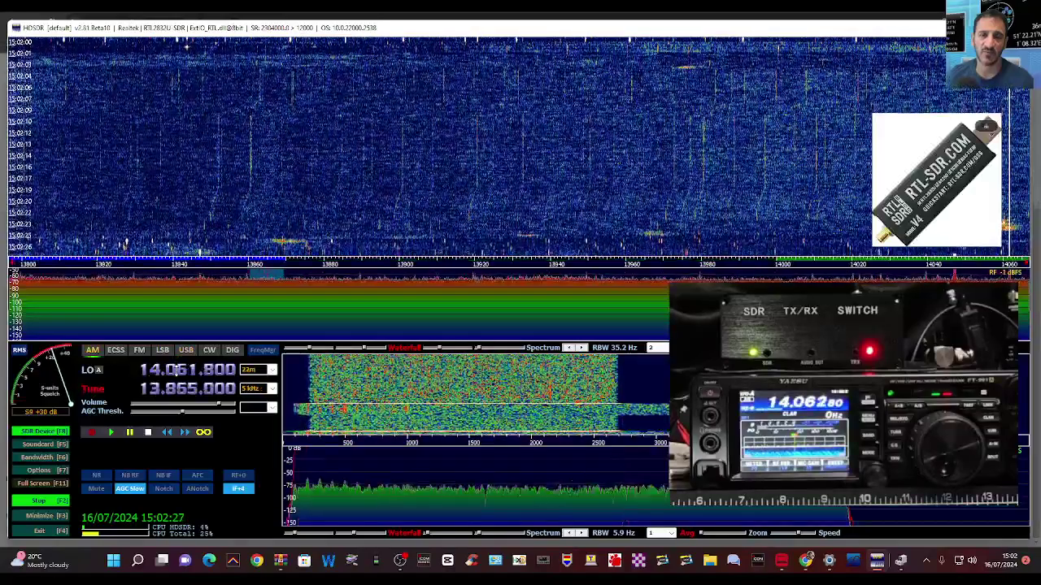